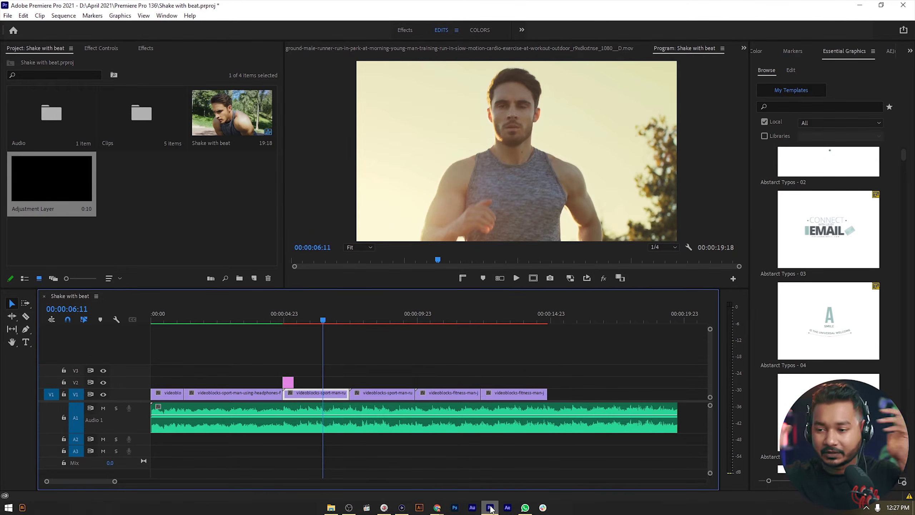
Step: Find the Directional Blur effect and apply it to the adjustment layer on track V2
scroll(447, 347, up, 5)
click(271, 317)
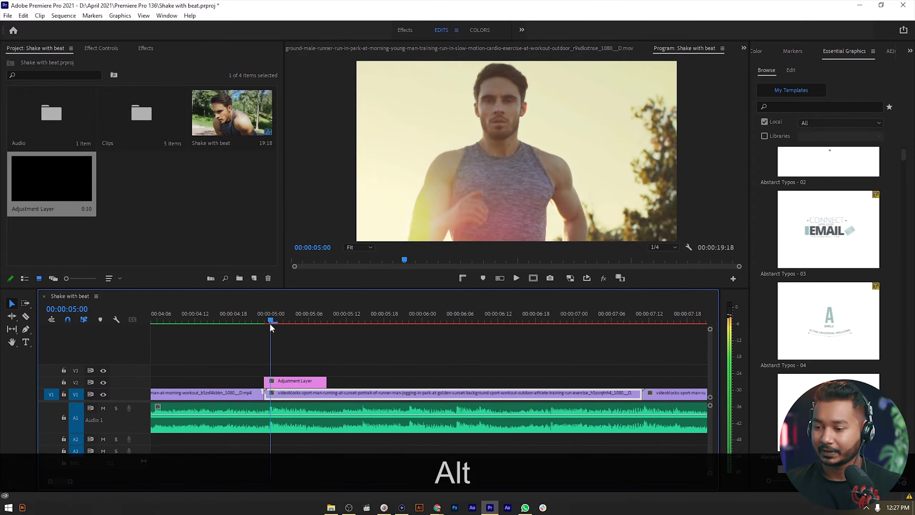
click(286, 384)
click(129, 50)
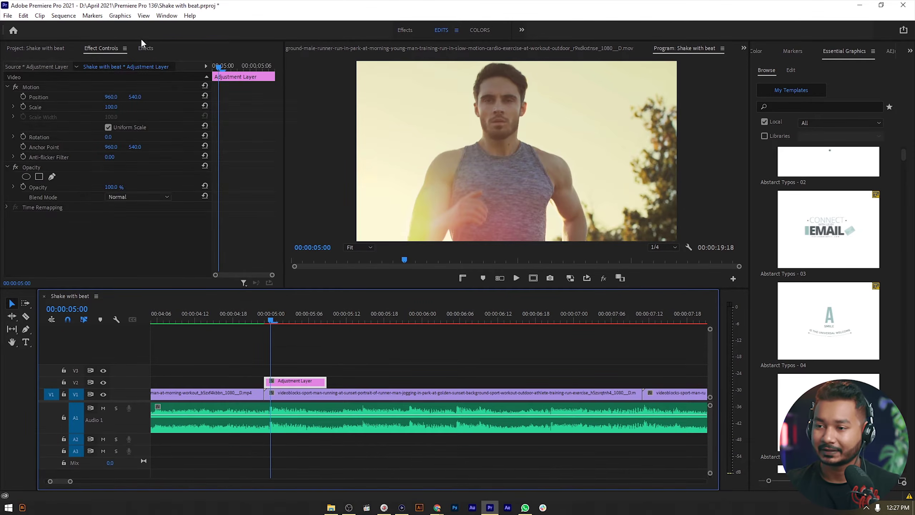
click(145, 48)
click(67, 59)
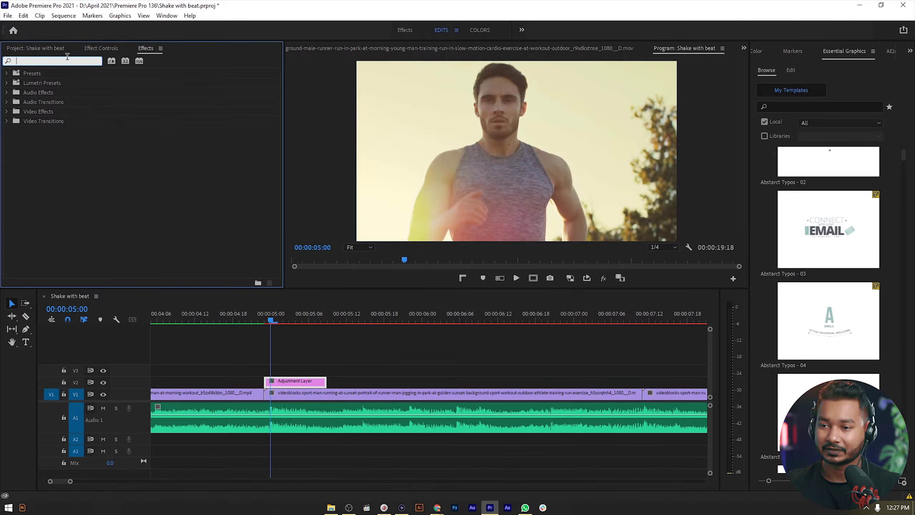
text(dire)
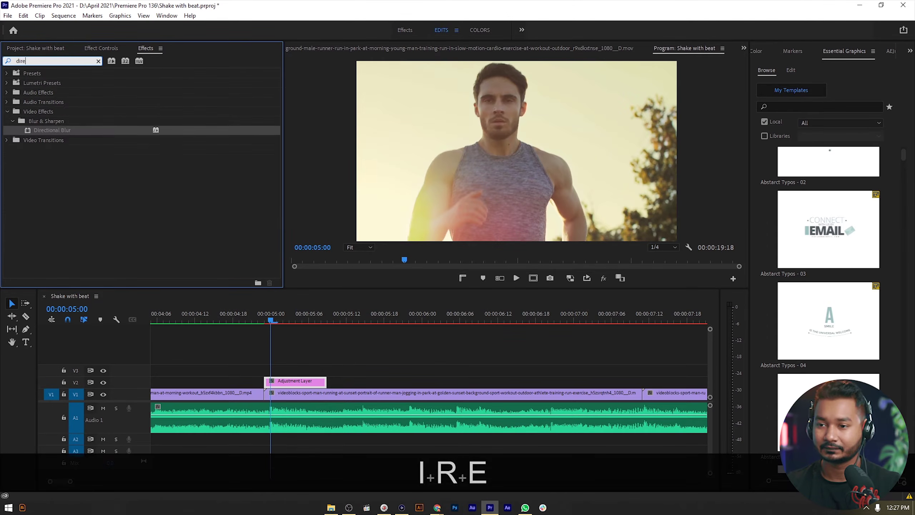
drag(71, 129, 285, 381)
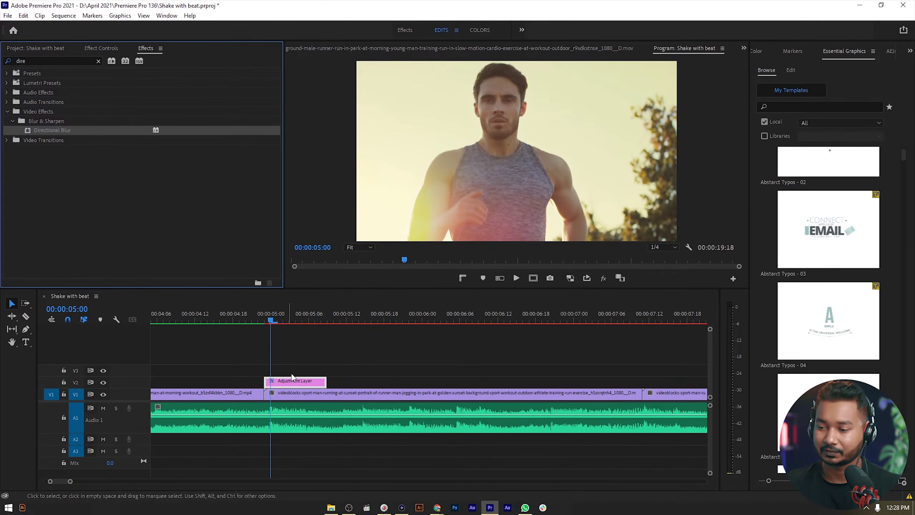
Step: Set the Directional Blur's Blur Length on the adjustment layer to 35
click(102, 49)
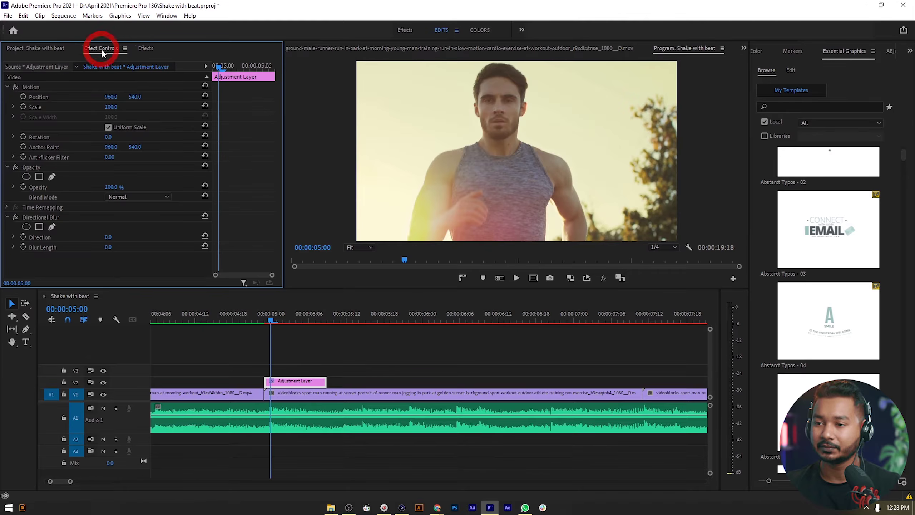
click(48, 217)
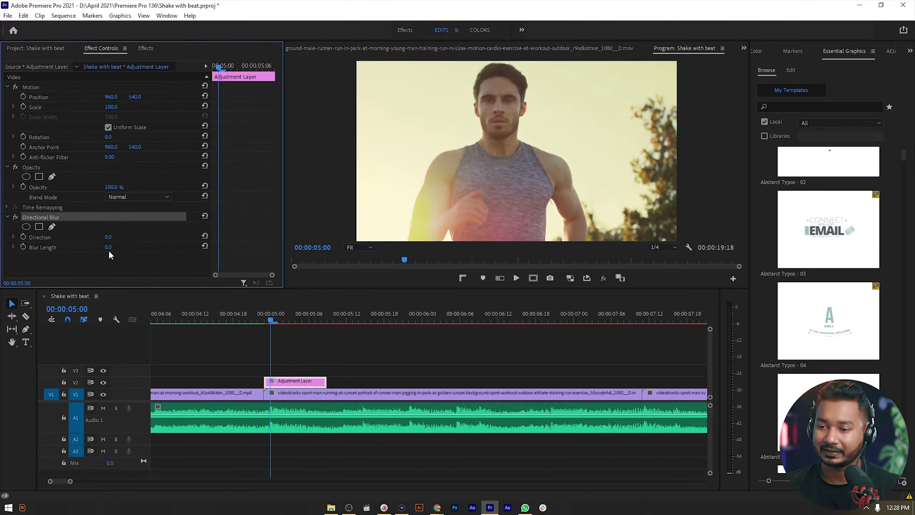
mouse_move(108, 247)
mouse_down()
mouse_move(148, 247)
mouse_move(121, 247)
mouse_up()
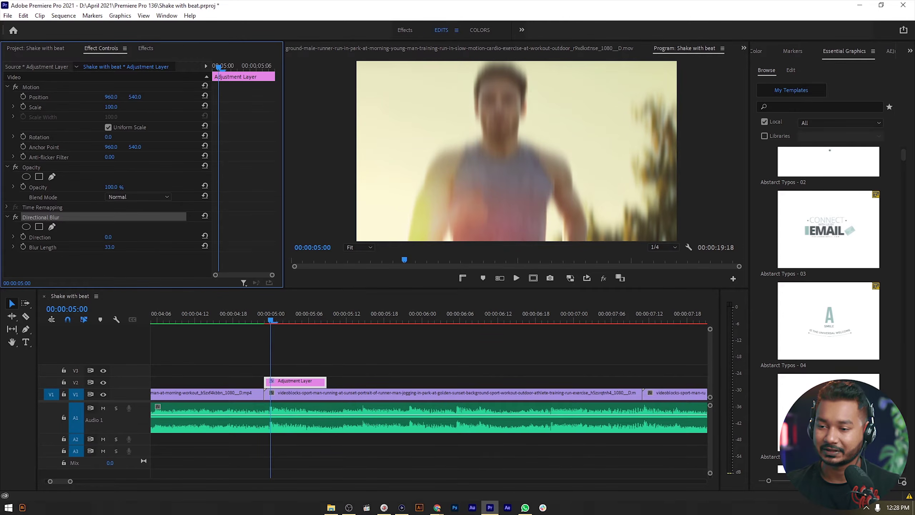
click(115, 247)
text(35)
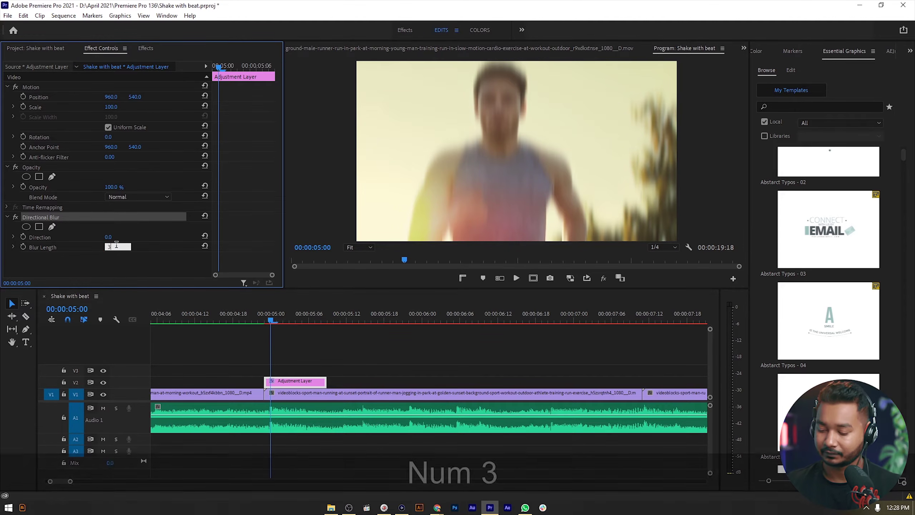
key(Return)
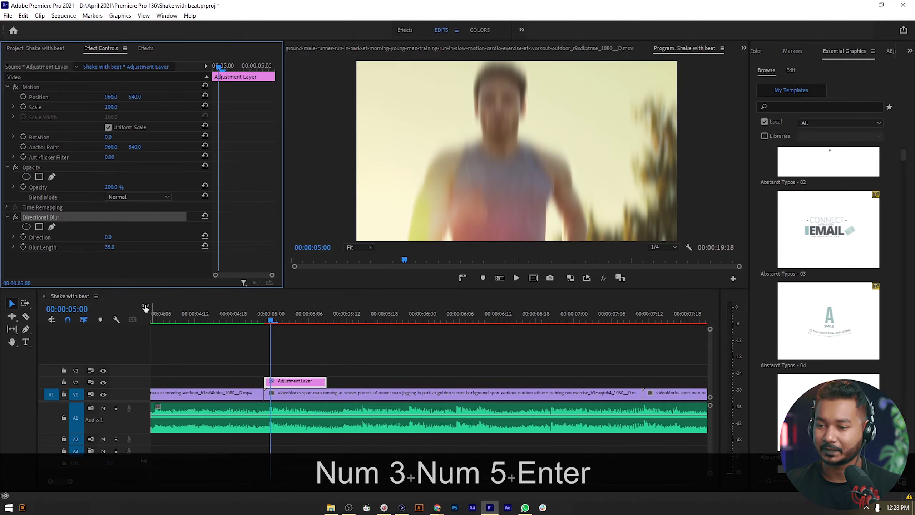
drag(110, 247, 130, 248)
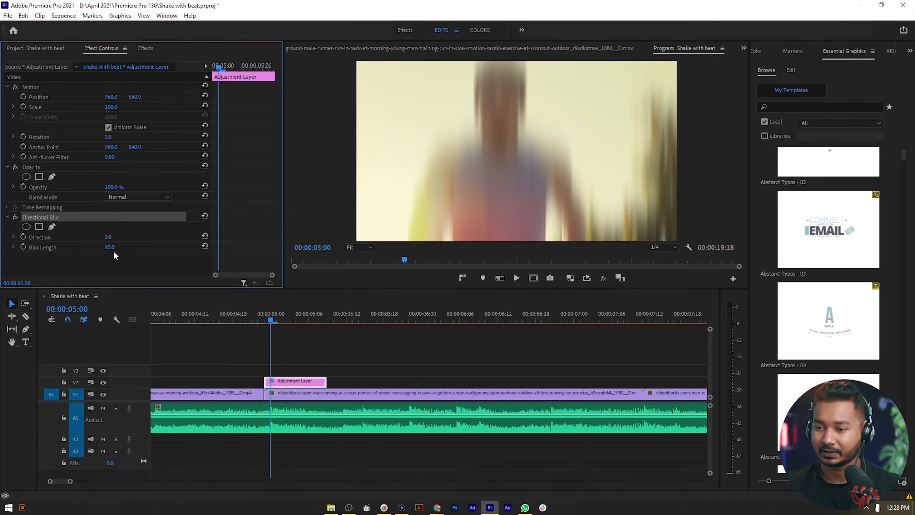
key(ctrl+z)
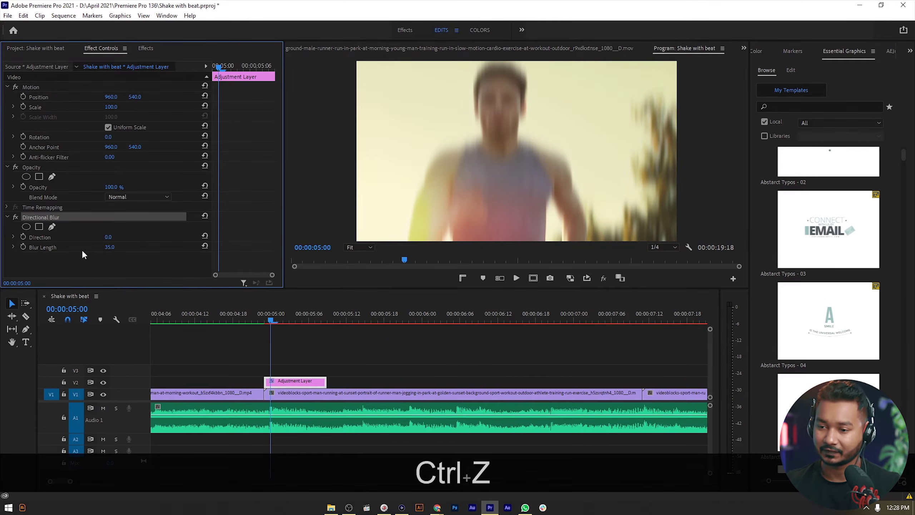
Step: Razor the adjustment layer into one-frame pieces, cutting at every frame from its start at 00:00:04:23 to just past 00:00:05:06
click(264, 319)
alt+scroll(283, 412, up, 3)
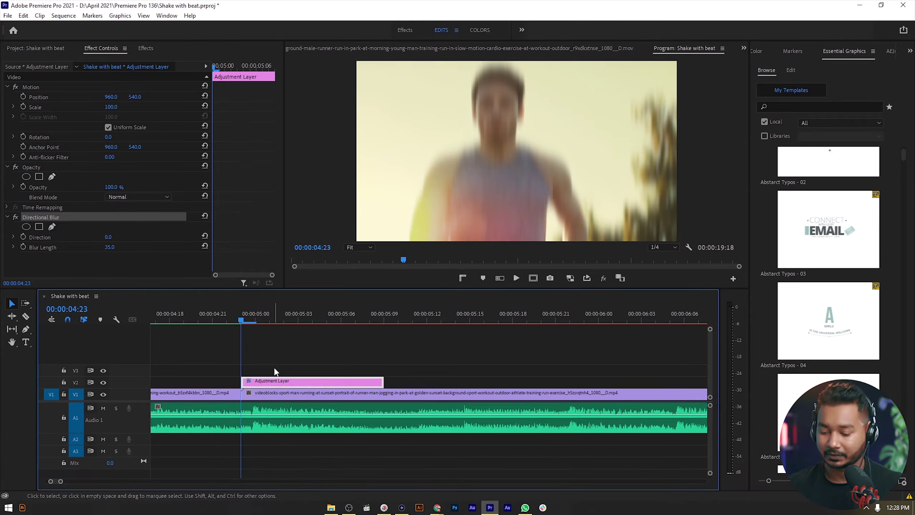
click(26, 317)
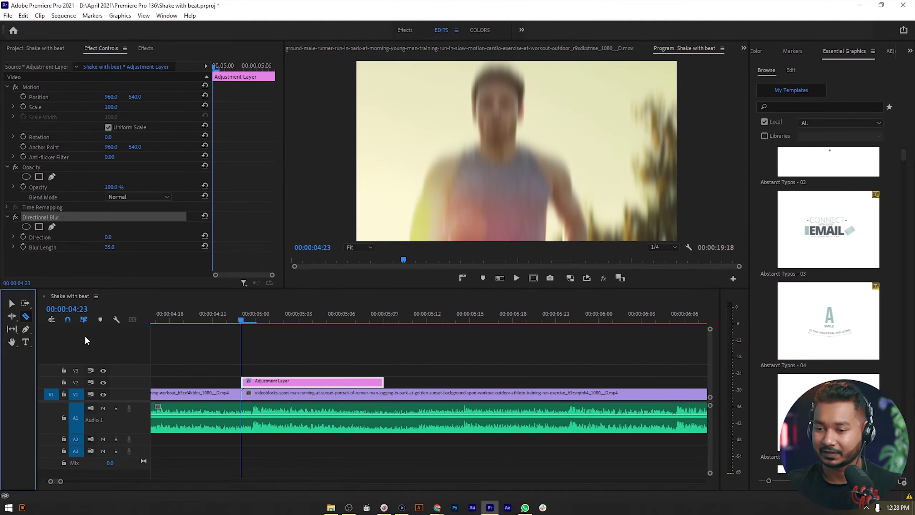
key(Right)
click(256, 380)
key(Right)
click(273, 379)
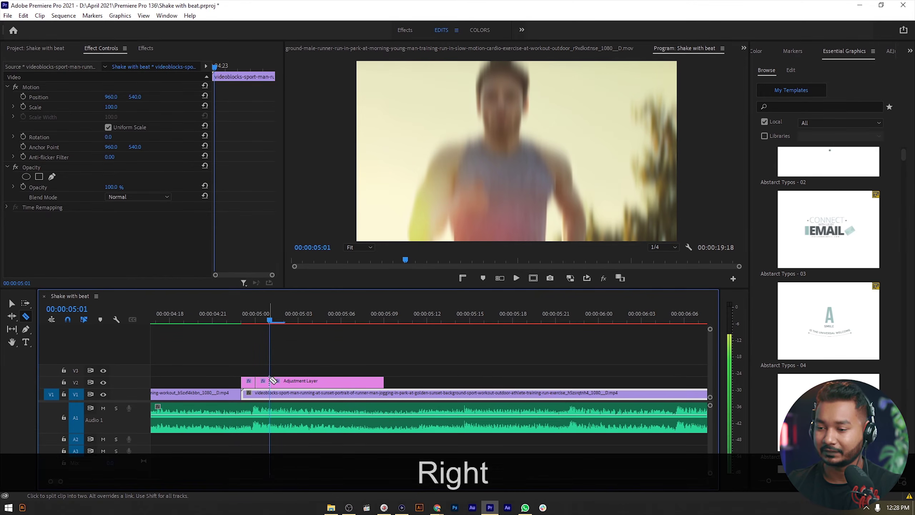
key(Right)
click(290, 380)
key(Right)
click(298, 379)
key(Right)
click(313, 381)
key(Right)
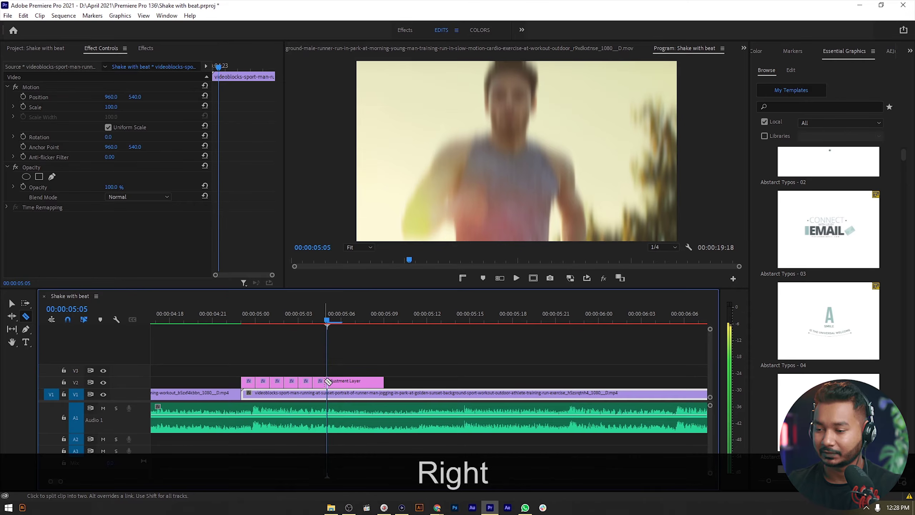
click(330, 380)
key(Right)
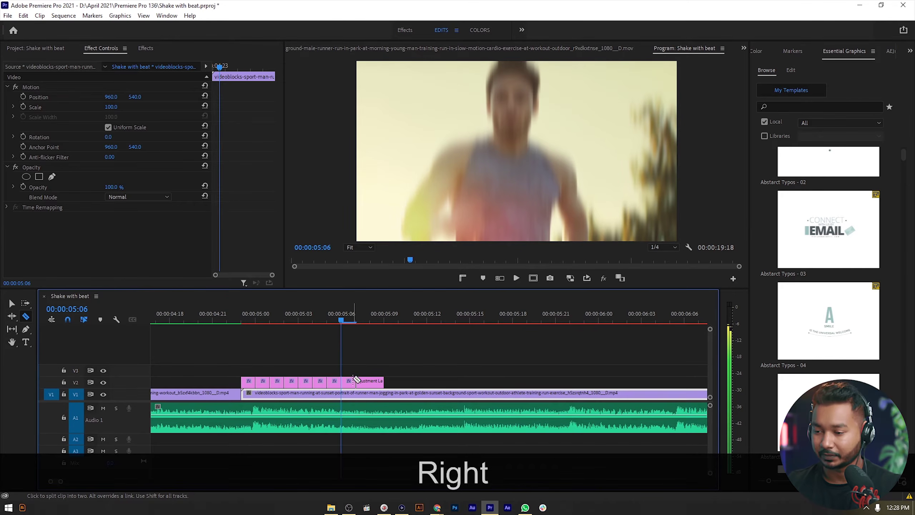
Step: Delete the uncut remainder, every second one-frame piece and the last piece of the adjustment layer, leaving three spaced pieces
key(v)
click(359, 380)
key(Delete)
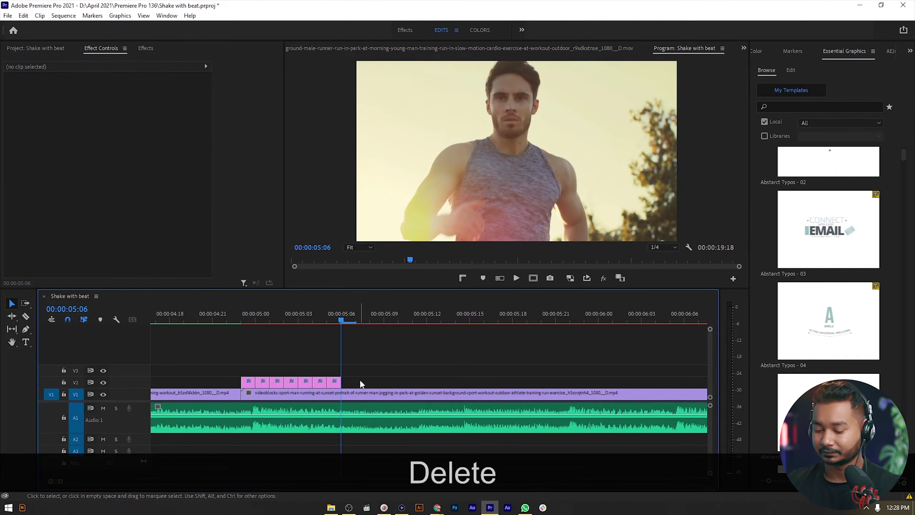
click(264, 383)
key(Delete)
click(290, 381)
key(Delete)
click(317, 381)
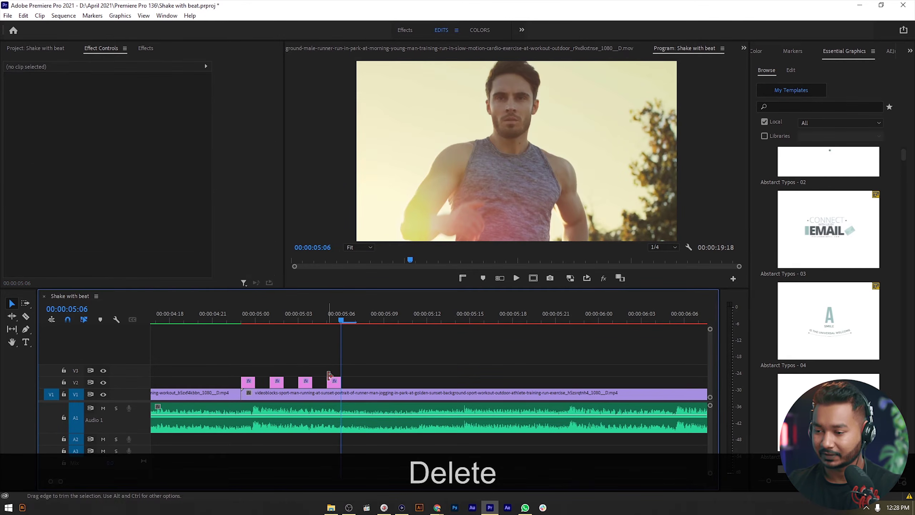
click(334, 382)
key(Delete)
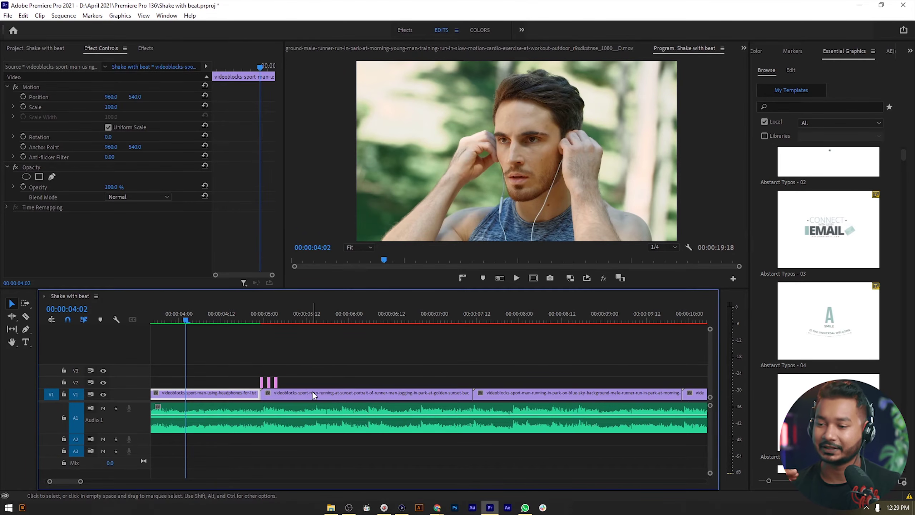
Step: Nudge the three adjustment layer pieces one frame earlier and play back the result
key(space)
key(space)
alt+scroll(227, 371, up, 3)
drag(223, 359, 296, 378)
key(alt+Left)
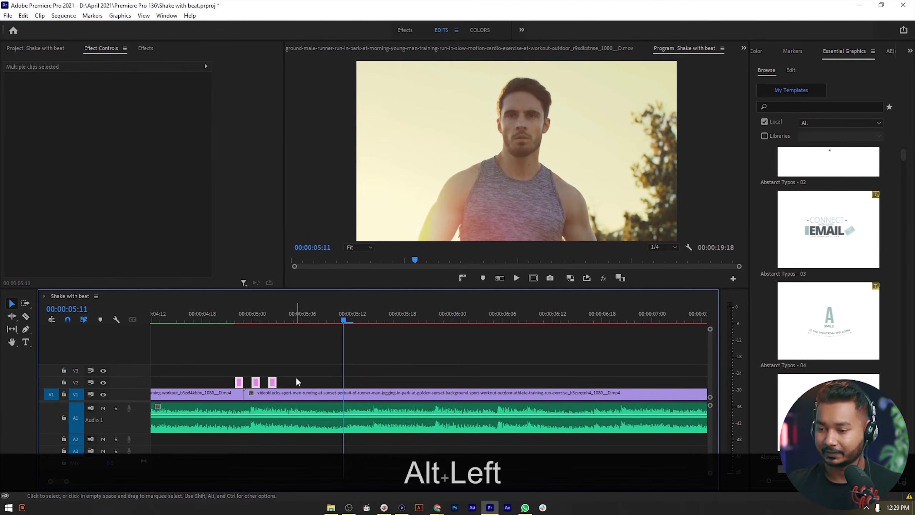
click(219, 313)
key(space)
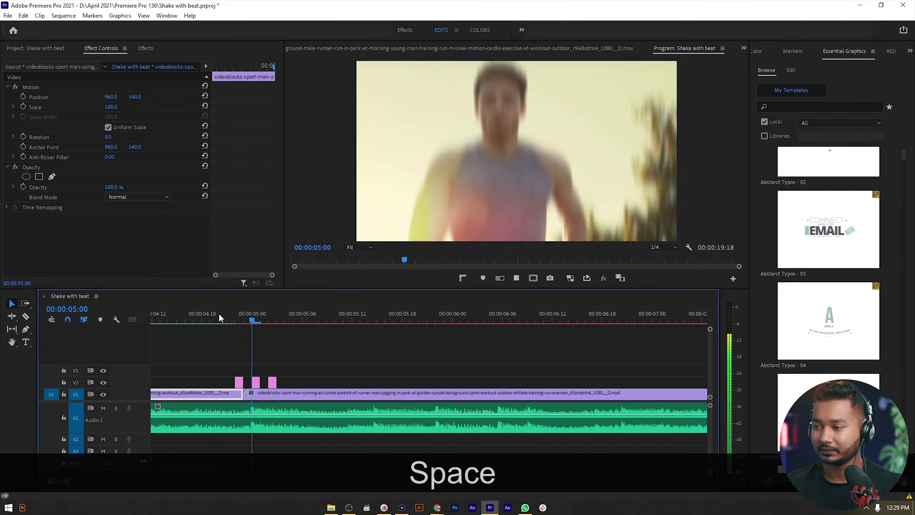
scroll(218, 330, down, 3)
key(space)
Step: Copy the three adjustment layer pieces and paste them on track V2 at the next beat, 00:00:05:22
drag(288, 320, 265, 323)
key(space)
key(space)
key(space)
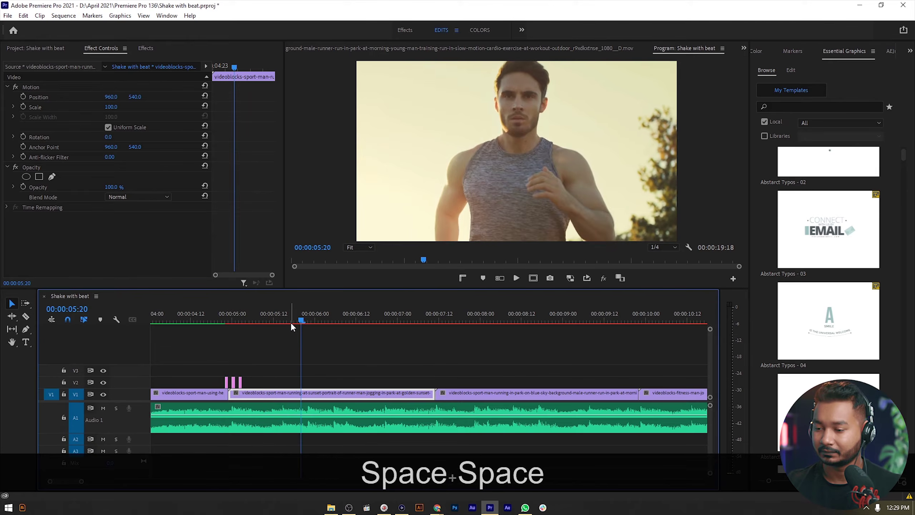
key(space)
drag(324, 323, 307, 323)
drag(216, 353, 251, 380)
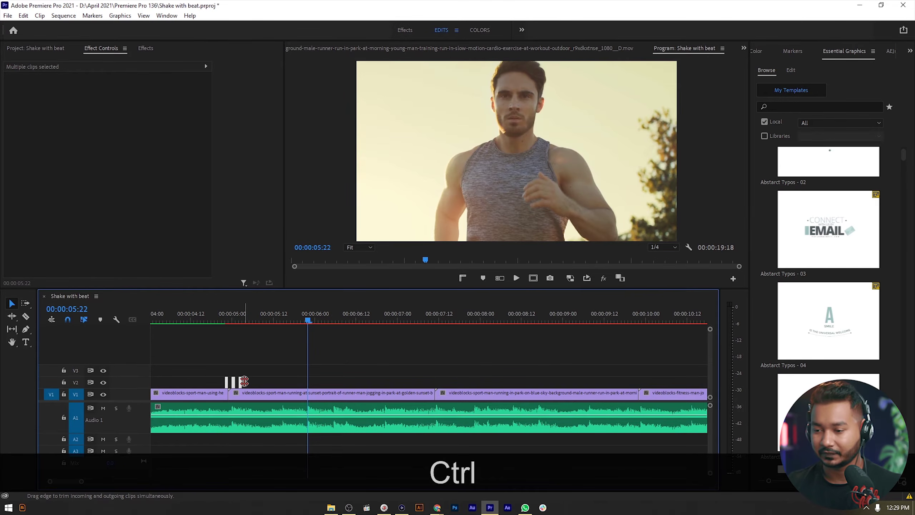
key(ctrl+c)
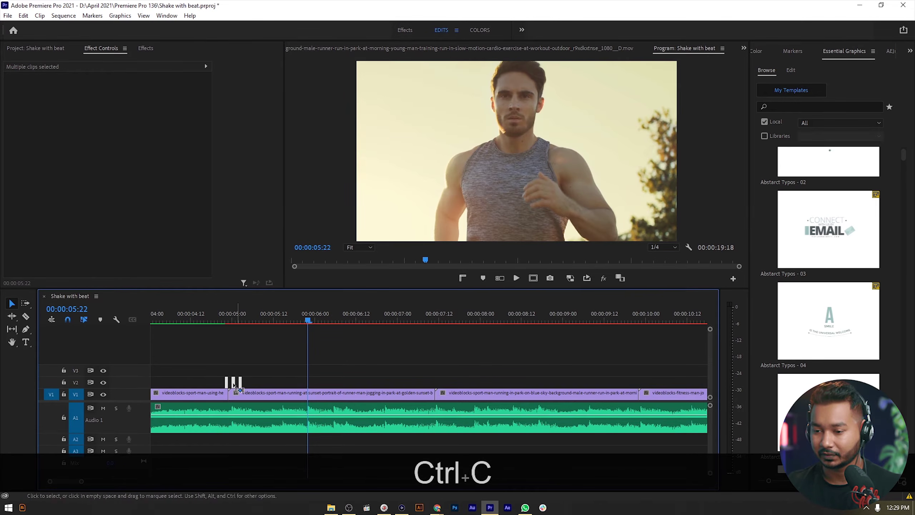
click(74, 394)
click(76, 383)
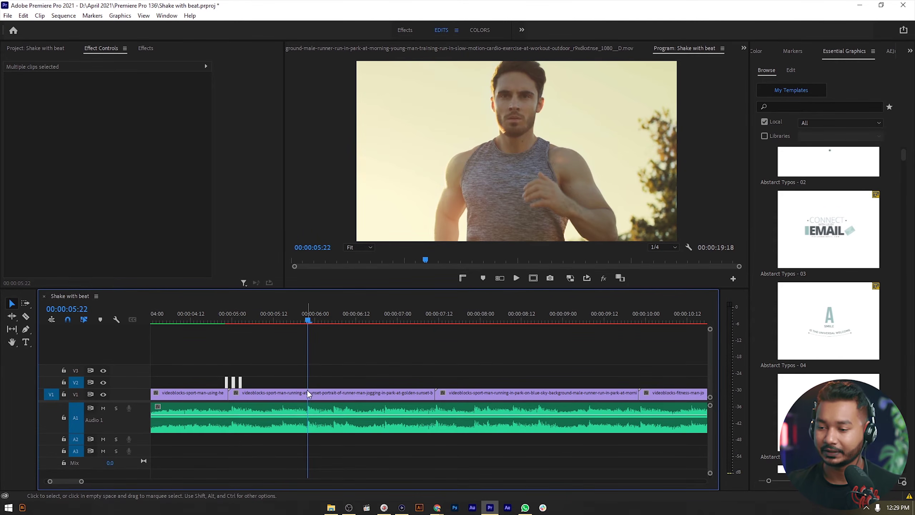
key(ctrl)
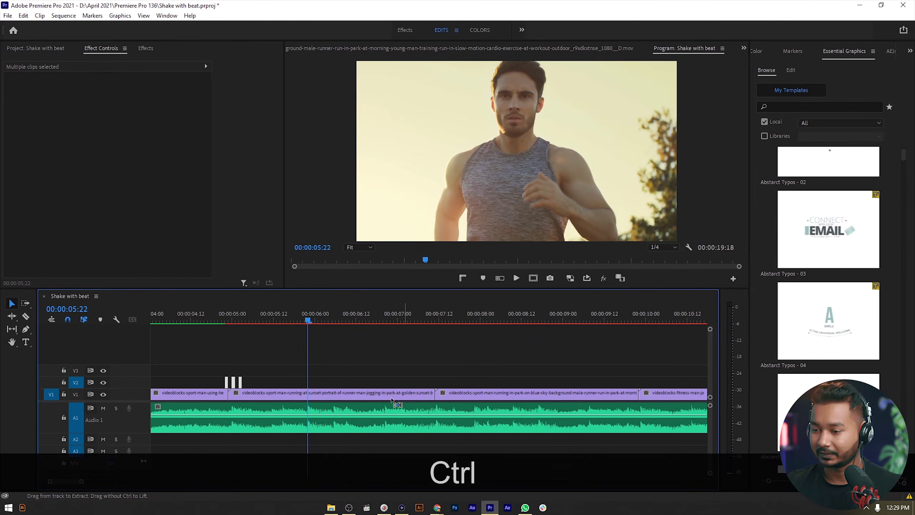
key(ctrl+v)
Step: Play through the beats and paste another set of the three adjustment layer pieces on V2 at 00:00:06:05
click(290, 315)
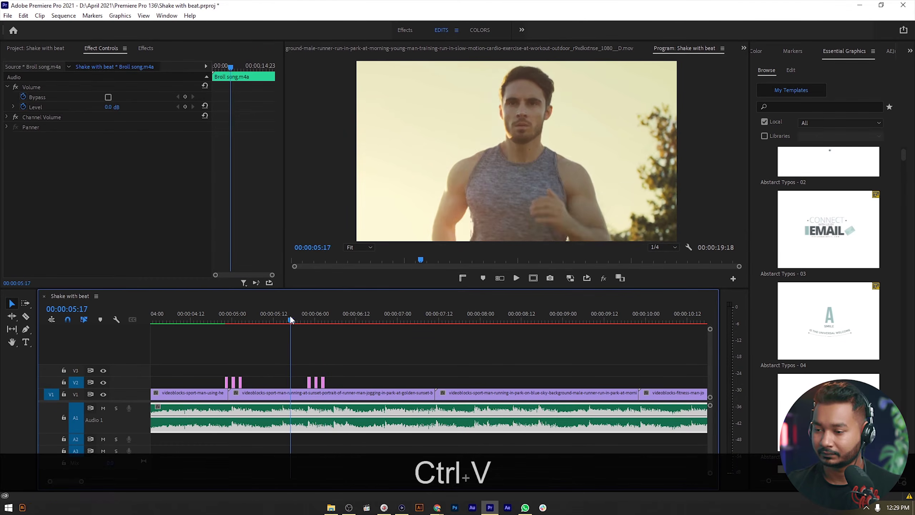
key(space)
drag(287, 316, 240, 327)
key(space)
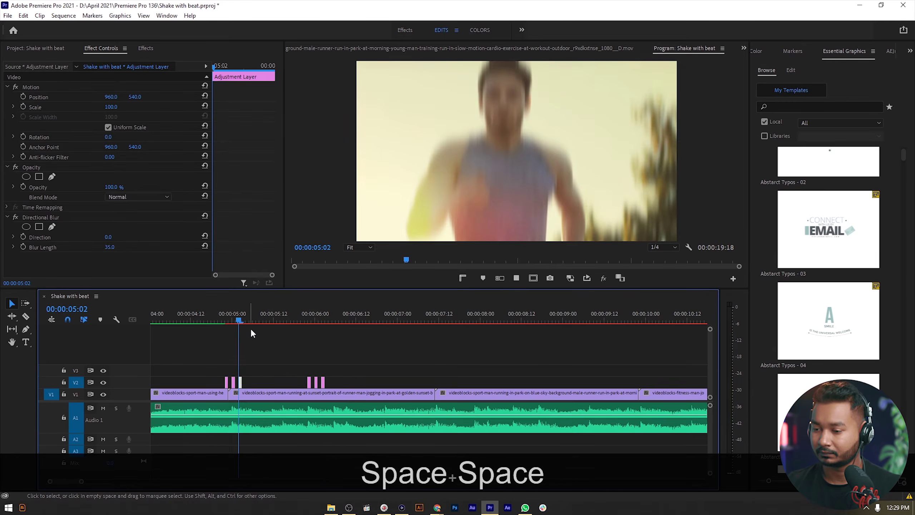
key(space)
drag(311, 326, 335, 333)
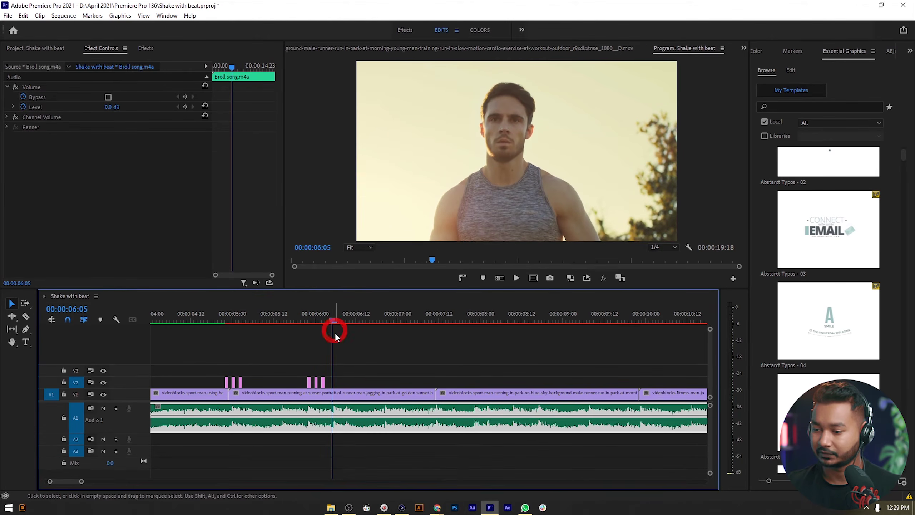
key(ctrl+v)
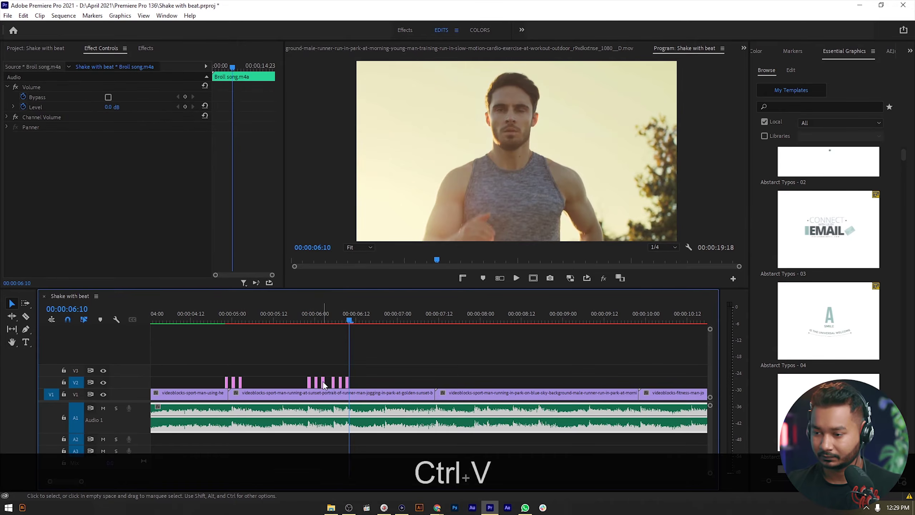
Step: Delete the last adjustment layer piece from each of the two pasted groups
click(324, 381)
key(Delete)
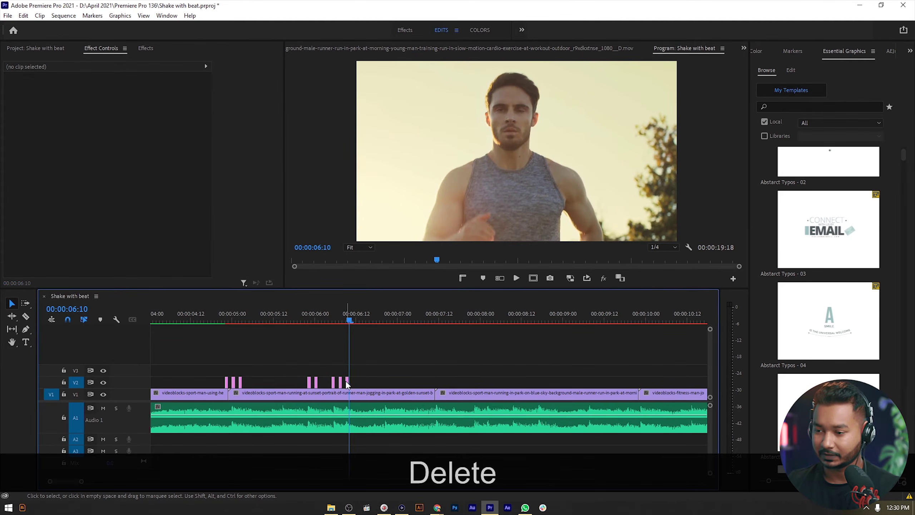
click(347, 381)
key(Delete)
Step: Play the sequence from about 00:00:04:12 to check the timing of the blur pieces against the music
drag(203, 318, 198, 311)
key(space)
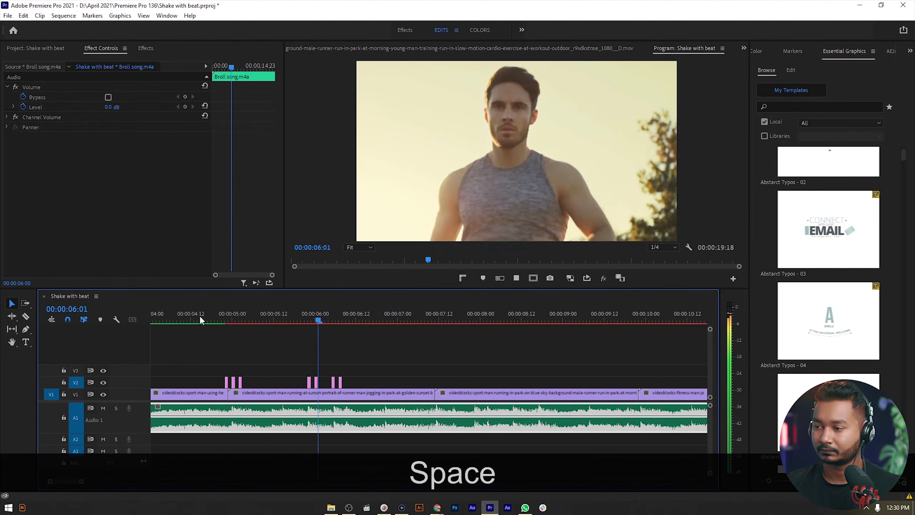
key(space)
click(327, 318)
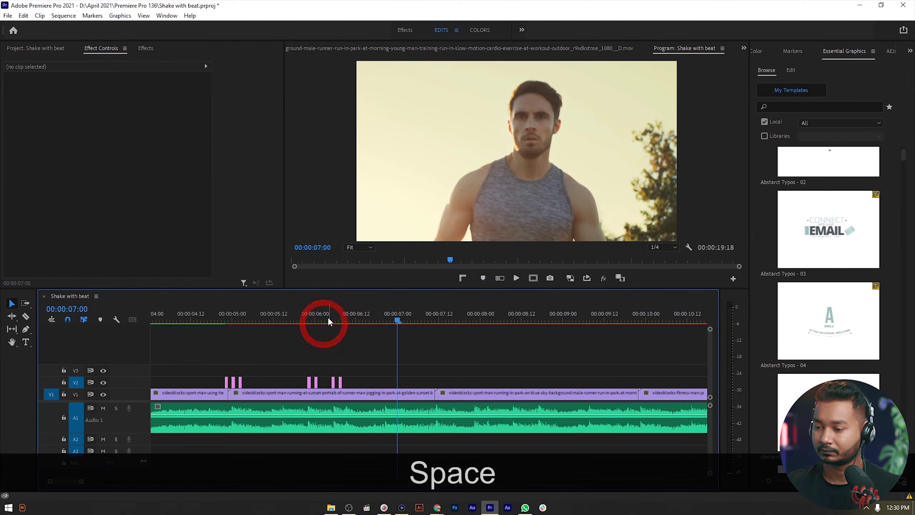
key(space)
key(space)
click(333, 318)
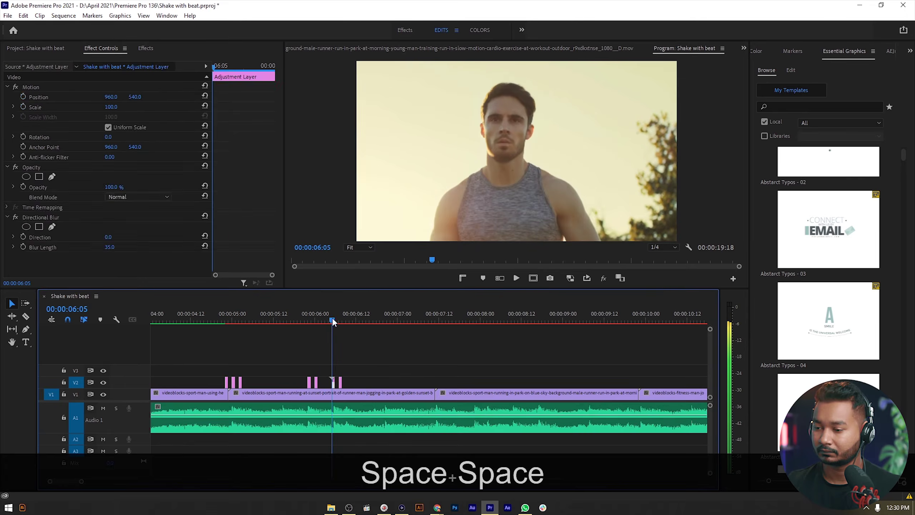
Step: Play on from 00:00:06:05 and duplicate the three adjustment layer pieces onto V2 at the cut just before 00:00:07:12
click(341, 318)
key(space)
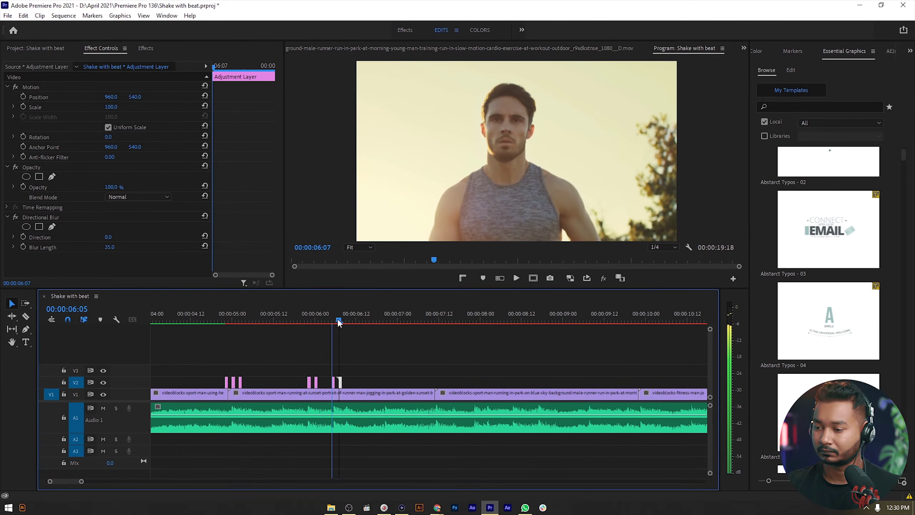
key(space)
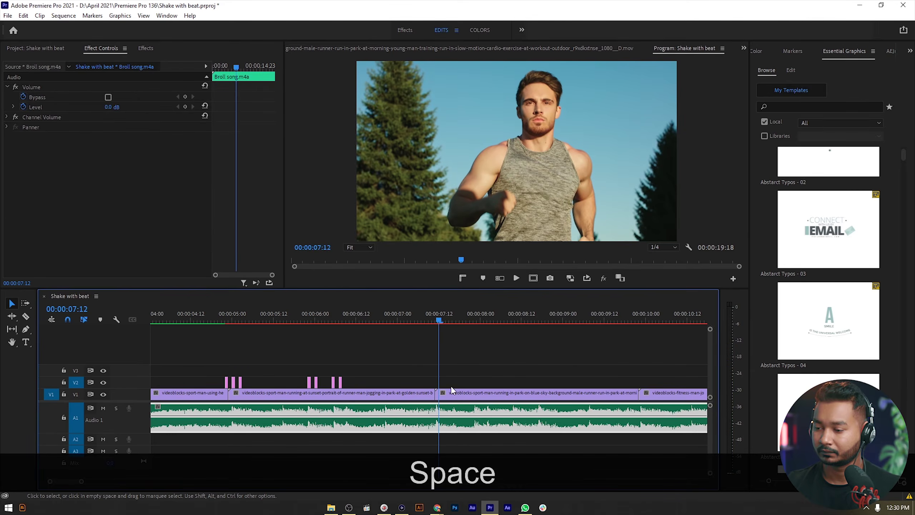
drag(204, 360, 444, 382)
key(alt)
Step: Check the beat by ear, then copy the three adjustment layer pieces and paste them on V2 at 00:00:07:22
click(406, 316)
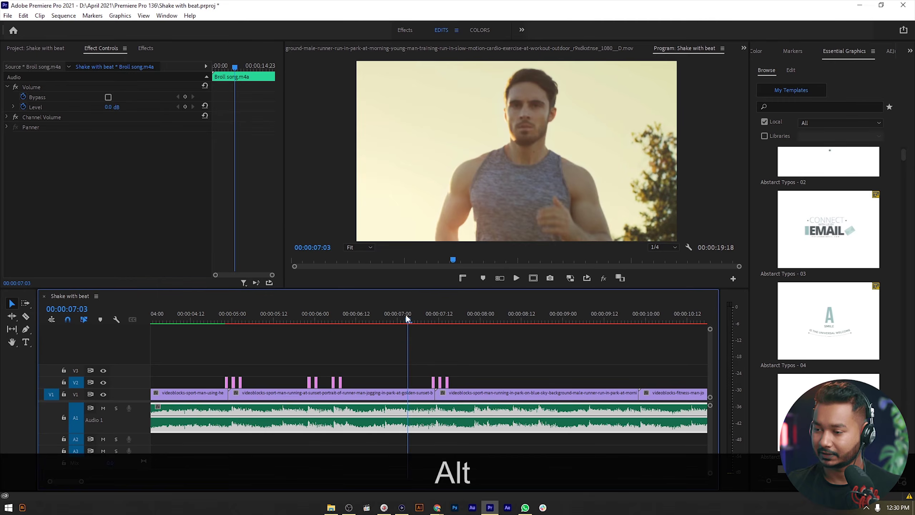
key(space)
key(space)
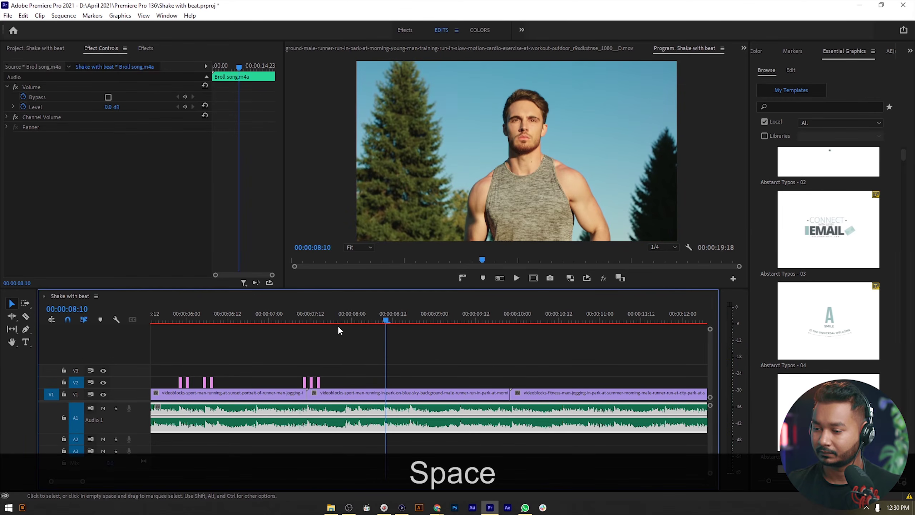
drag(293, 327, 345, 325)
drag(289, 368, 322, 381)
key(ctrl+c)
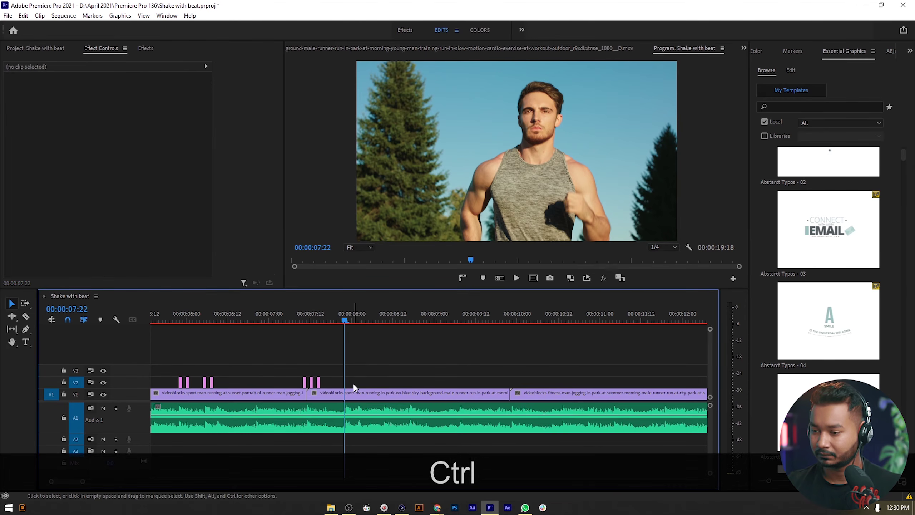
key(ctrl+v)
Step: Paste the adjustment layer pieces on V2 at the beats from about 00:00:08:09 and delete the surplus piece
click(263, 322)
key(space)
key(ctrl+v)
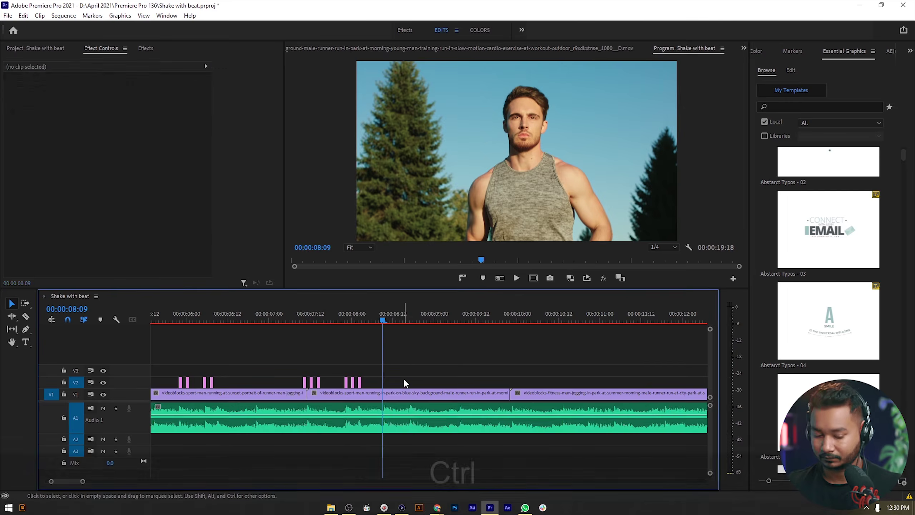
key(space)
click(325, 321)
key(space)
key(ctrl+v)
key(Delete)
Step: Paste the three pieces on V2 at the cut just before 00:00:10:00 and at the beat just before 00:00:11:00
key(space)
key(ctrl+v)
key(alt+Left)
key(space)
scroll(322, 332, right, 3)
key(space)
key(space)
key(ctrl+v)
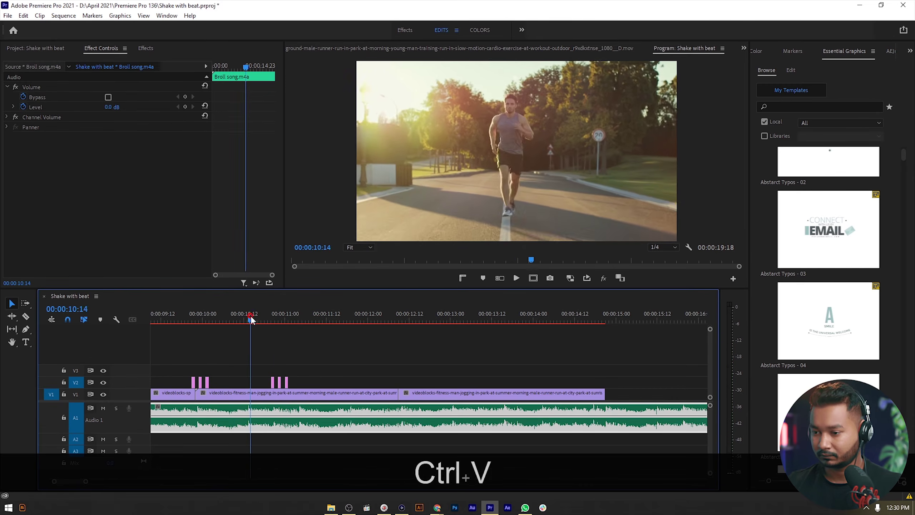
Step: Paste the three pieces on V2 at the beat just after 00:00:11:00 and again at 00:00:11:15
click(300, 322)
key(ctrl+v)
key(space)
key(space)
key(space)
key(space)
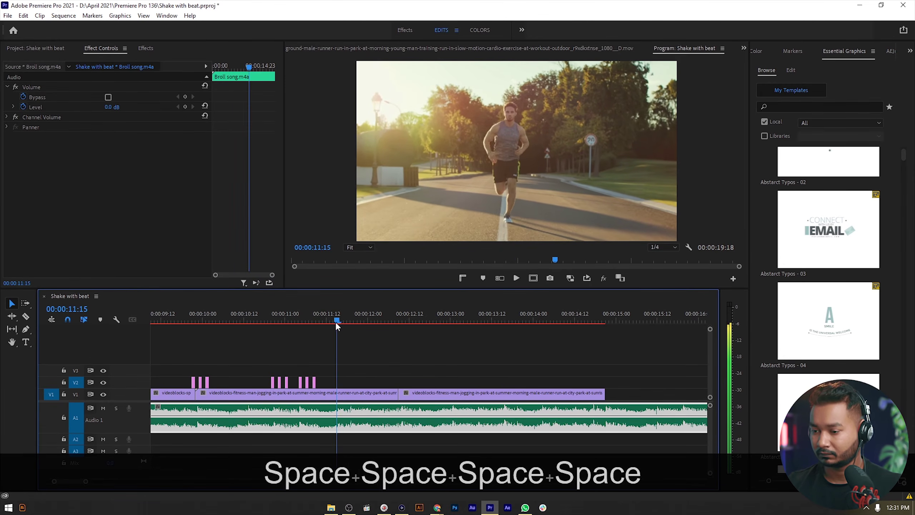
click(333, 322)
key(ctrl+v)
Step: Paste the three pieces on V2 at the cut to the final video clip, just before 00:00:12:12
key(space)
click(396, 325)
key(ctrl+v)
key(space)
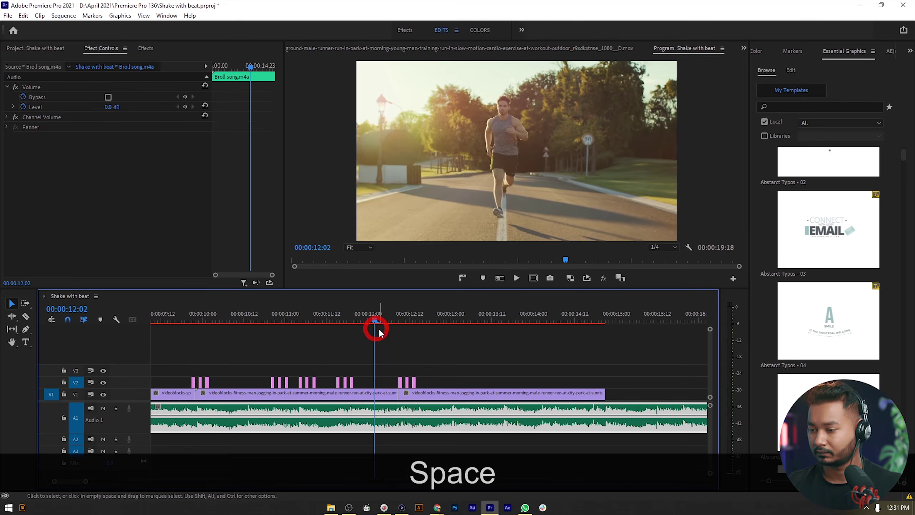
Step: Paste two more sets of the three pieces on V2 at the beats between 00:00:13:00 and 00:00:14:00
key(space)
key(ctrl+v)
click(429, 324)
click(503, 314)
key(ctrl+v)
Step: Paste the three pieces on V2 at the beat just after 00:00:14:00 and again near the end of the final clip
key(space)
click(389, 323)
click(444, 322)
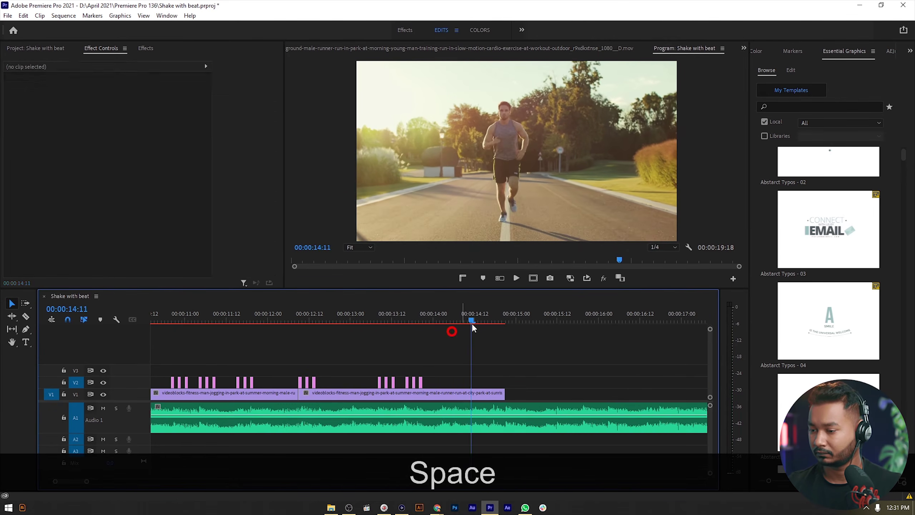
key(ctrl+v)
key(space)
click(505, 317)
key(ctrl+v)
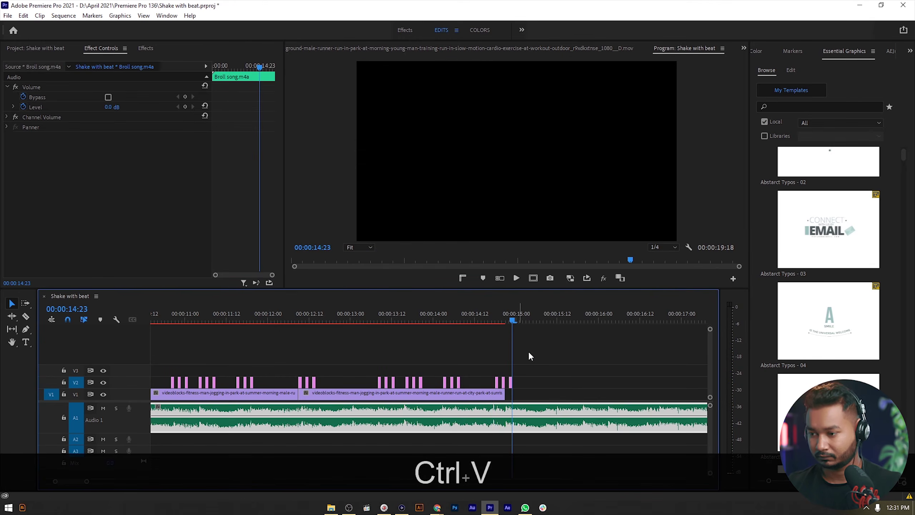
Step: Nudge the last three adjustment layer pieces two frames earlier so they end with the final clip
drag(526, 365, 481, 387)
key(alt+Left)
key(alt+Left)
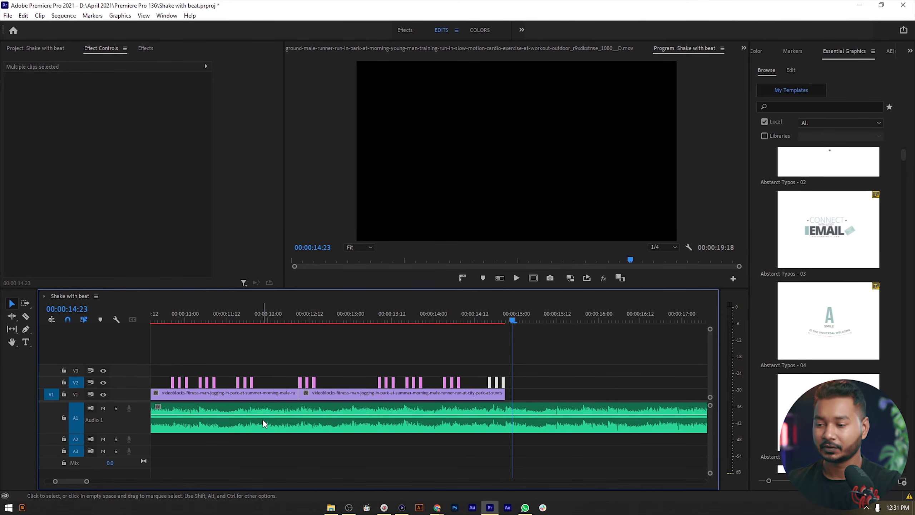
Step: Play the sequence from 00:00:00:00 to review the finished shake effect against the music
scroll(309, 402, down, 1)
scroll(309, 402, down, 4)
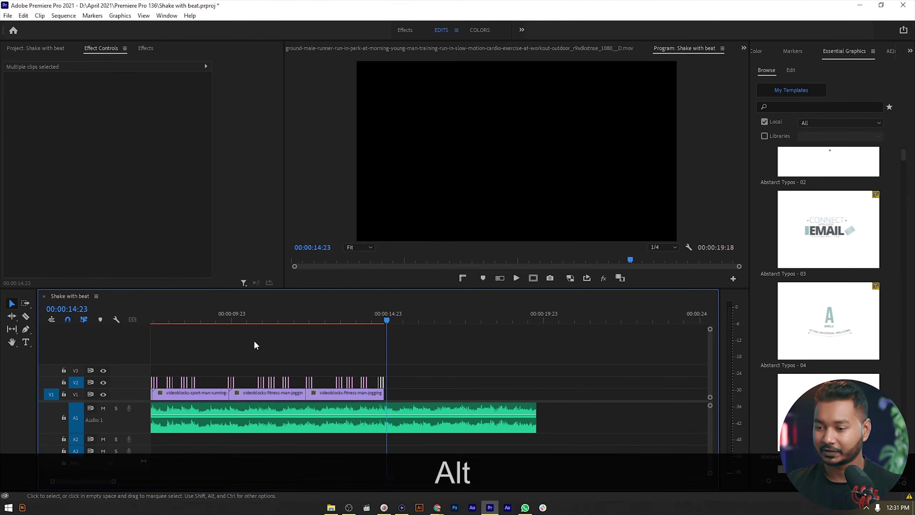
scroll(32, 340, up, 5)
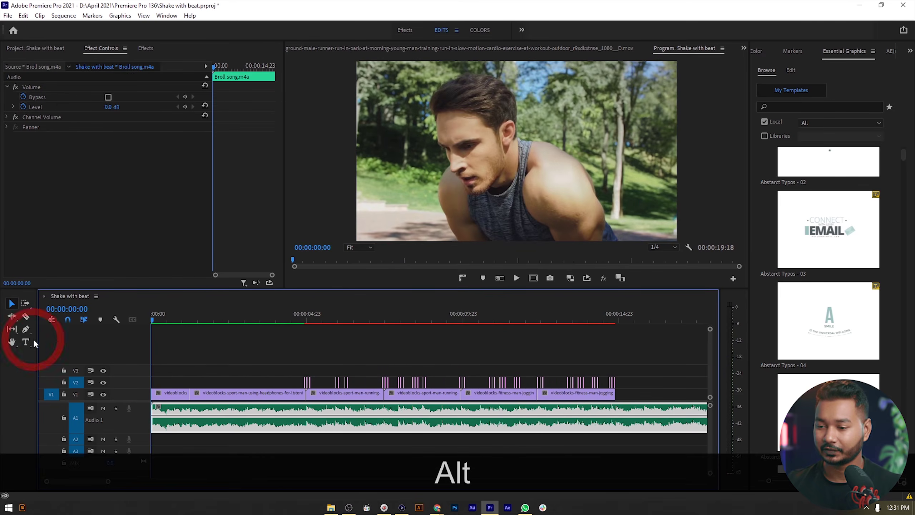
key(space)
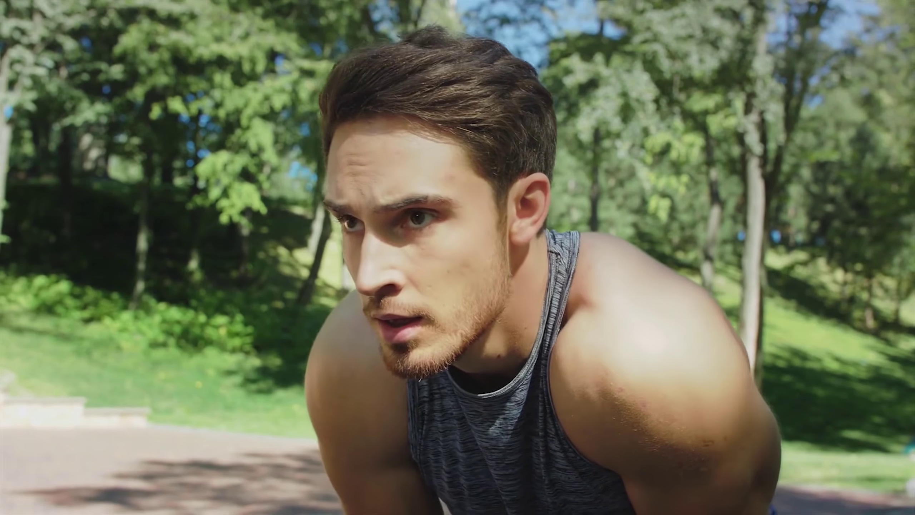